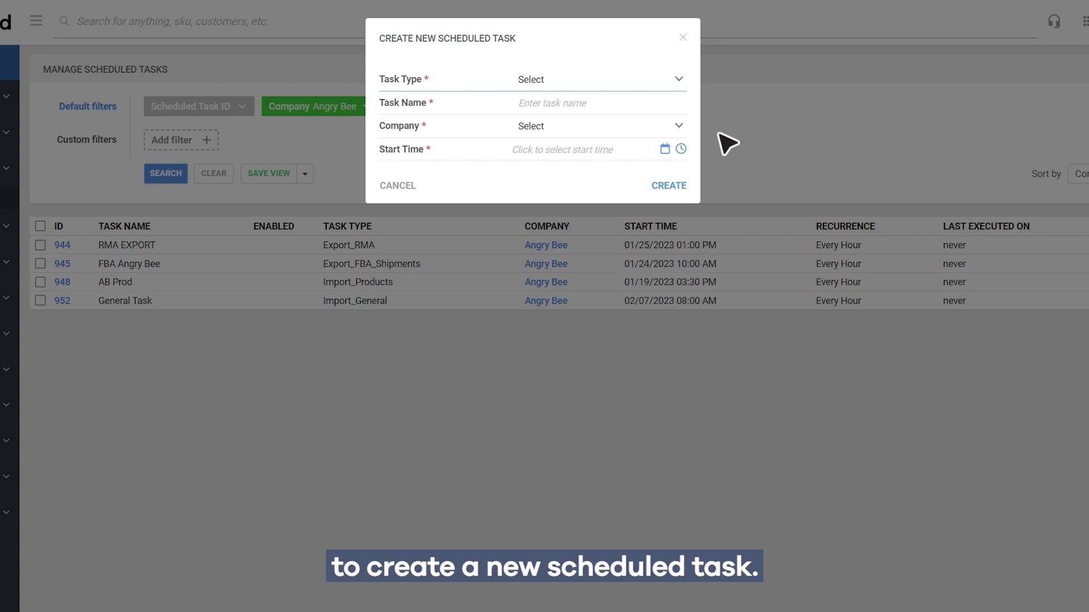
# Create an Import Order Tracking scheduled task named Order Tracking for company Angry Bee, starting 02/8/2023 at 10:00 AM.
pyautogui.click(657, 329)
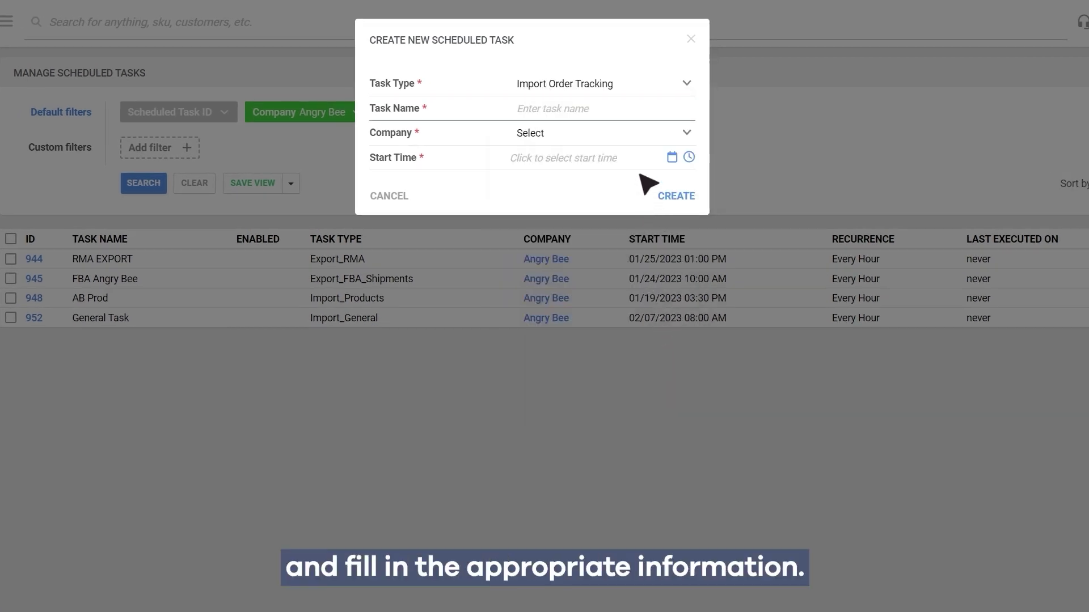
pyautogui.click(632, 107)
pyautogui.write('Order Tracking')
pyautogui.click(684, 133)
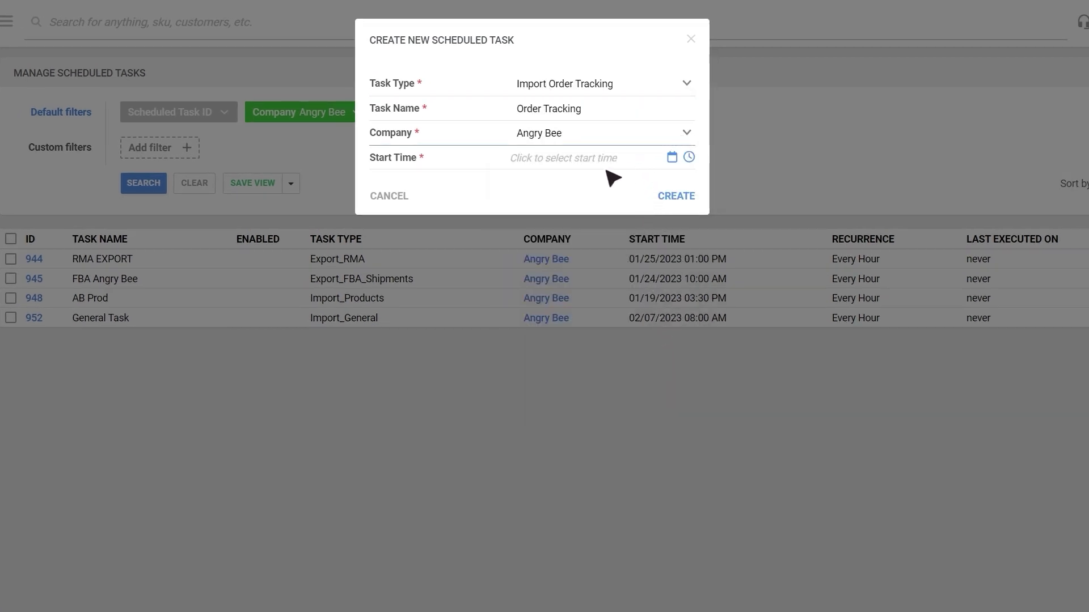
pyautogui.click(607, 170)
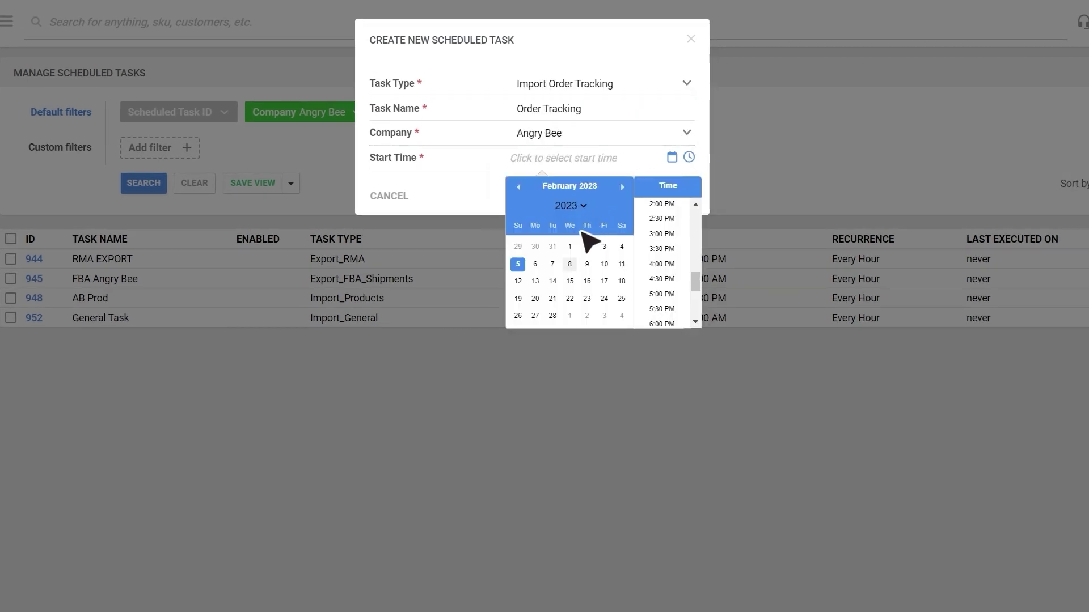
pyautogui.click(570, 263)
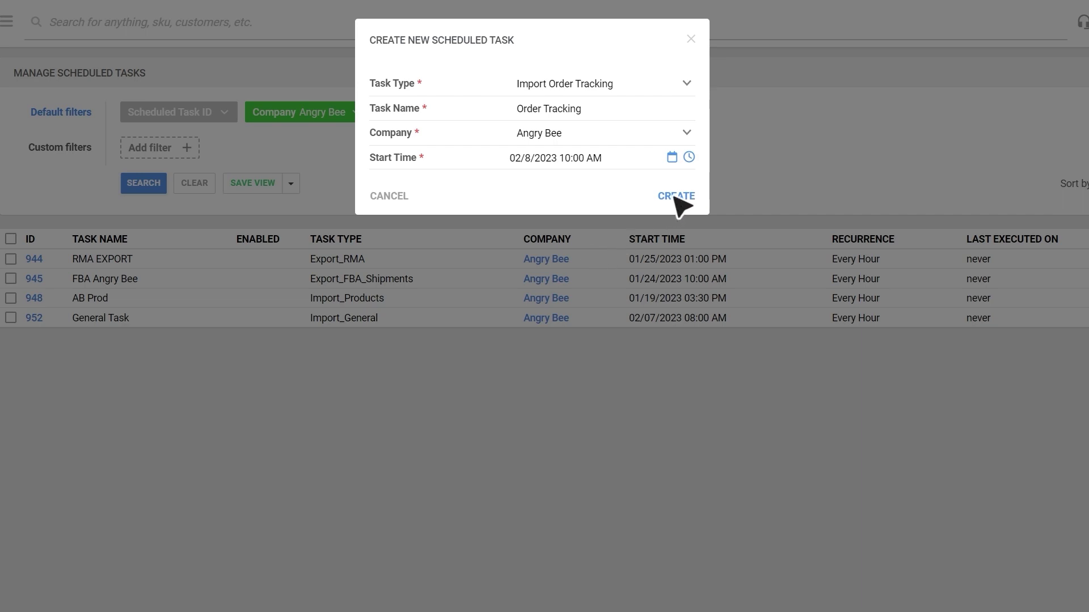
pyautogui.click(678, 196)
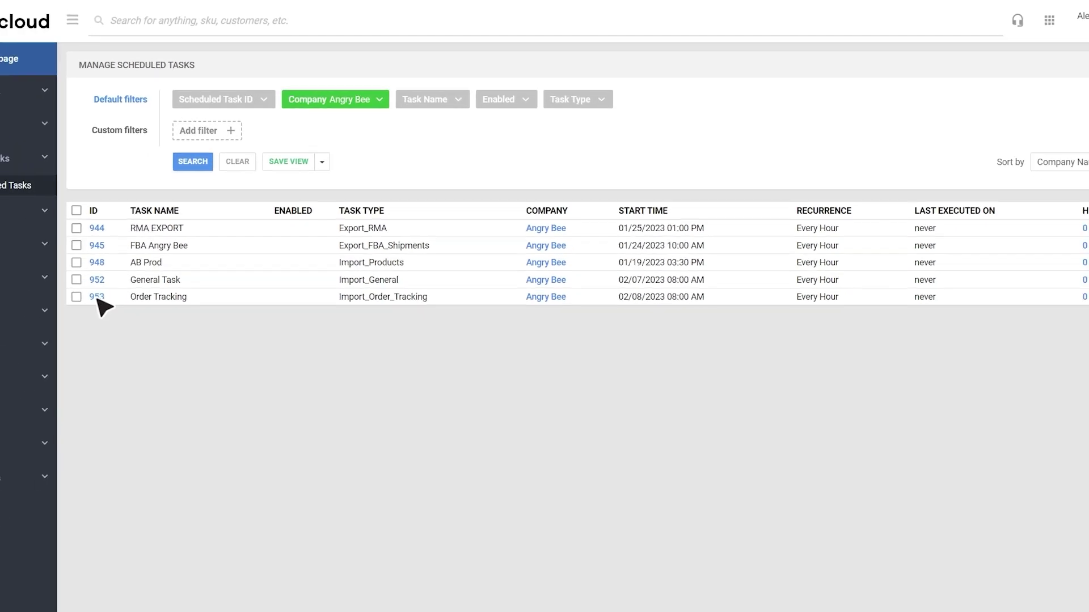
# Open the new Order Tracking task and enable completion email alerts, including failure emails when no records are found, with the recipient's e-mail for both.
pyautogui.click(97, 297)
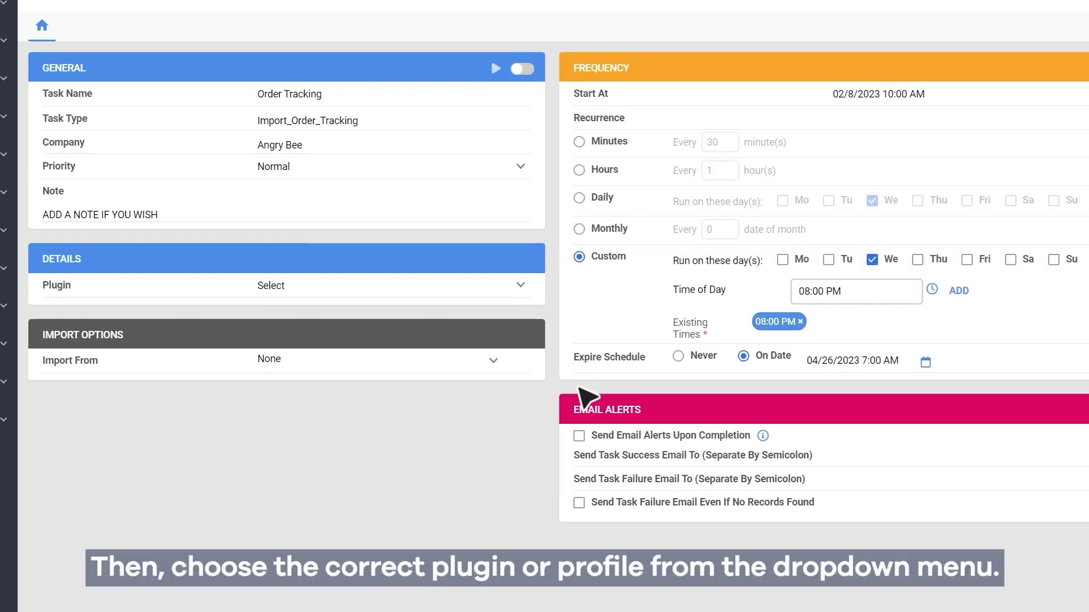
pyautogui.click(579, 436)
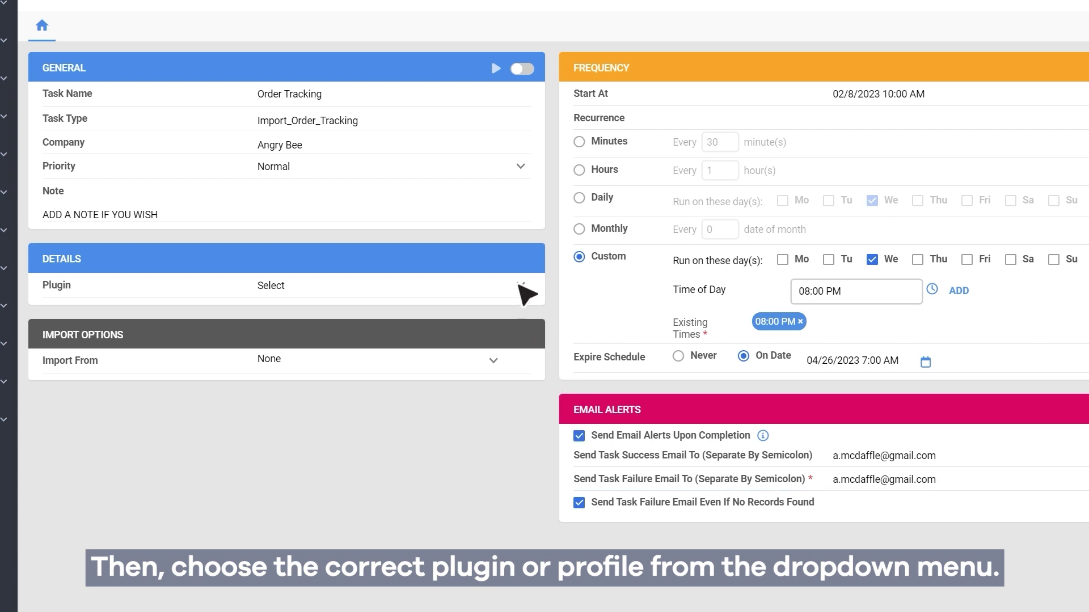
# Set the task's plugin to Default Format [v1.0.0.0] and its import source to FTP.
pyautogui.click(519, 289)
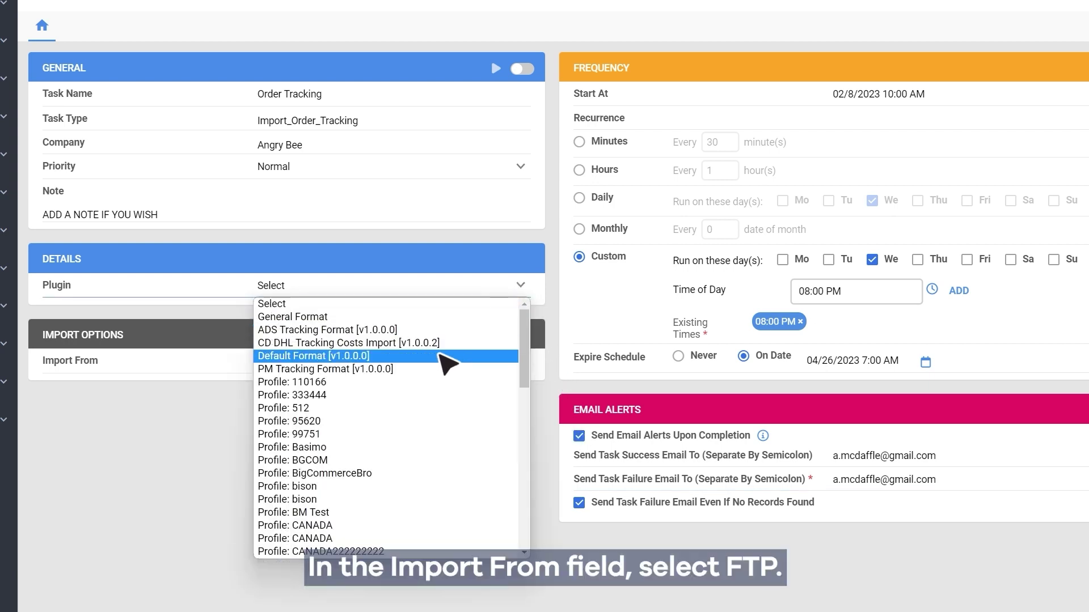
pyautogui.click(443, 356)
pyautogui.click(487, 366)
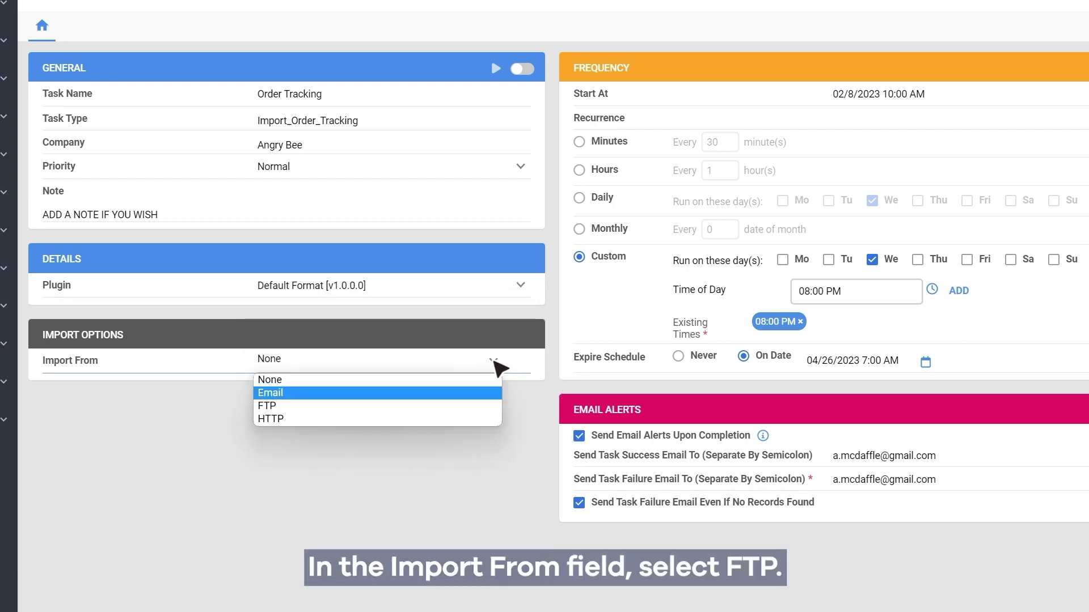
pyautogui.click(486, 414)
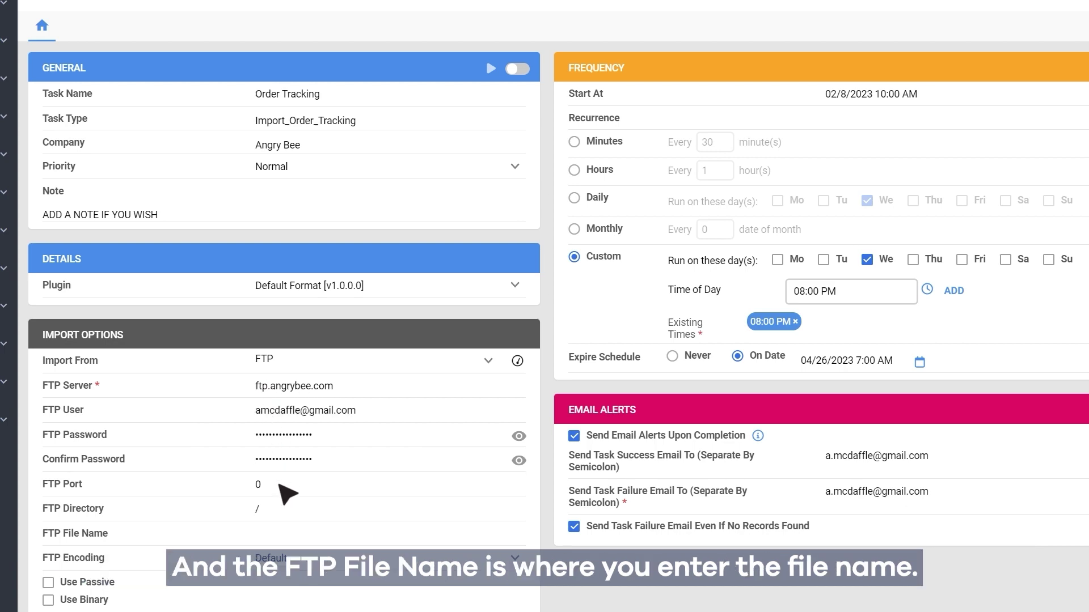
# Set the FTP port to 125, directory to /Import_ORD_TRCK_2023, file name to an asterisk and encoding to UTF-8.
pyautogui.click(279, 487)
pyautogui.write('125')
pyautogui.click(277, 508)
pyautogui.write('Import_ORD_TRCK_2023')
pyautogui.click(276, 533)
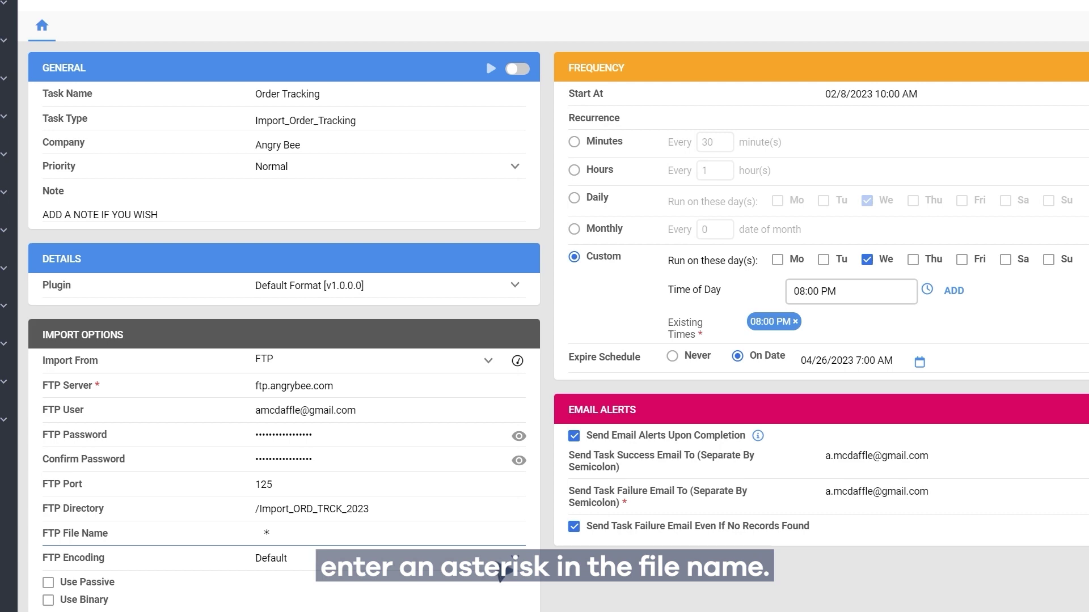
pyautogui.click(488, 560)
pyautogui.click(493, 559)
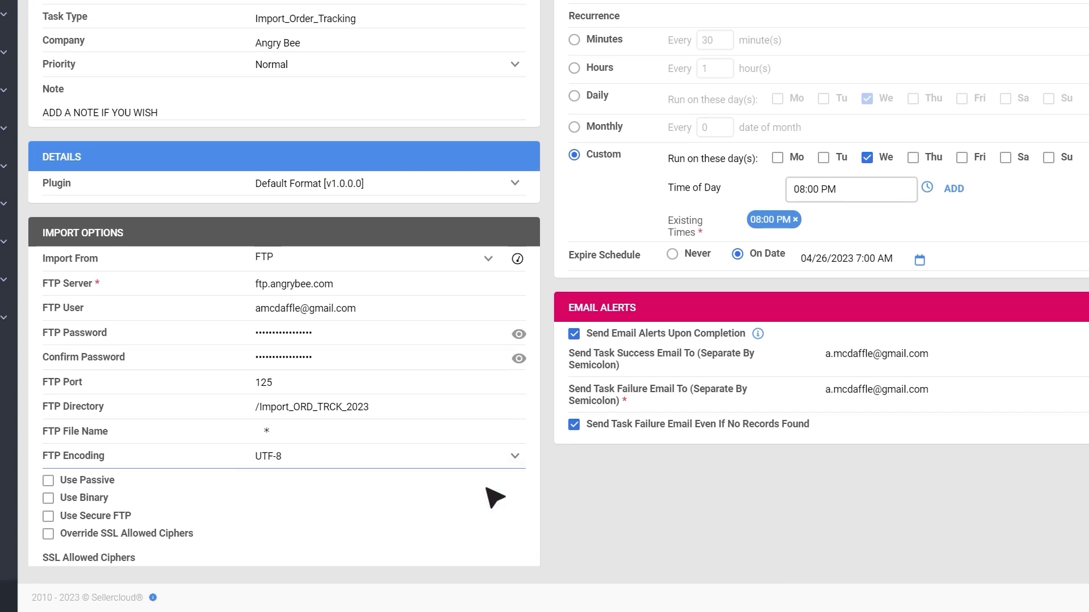
# Enable passive mode and secure FTP of type SSH, and save the task.
pyautogui.scroll(-2, 338, 578)
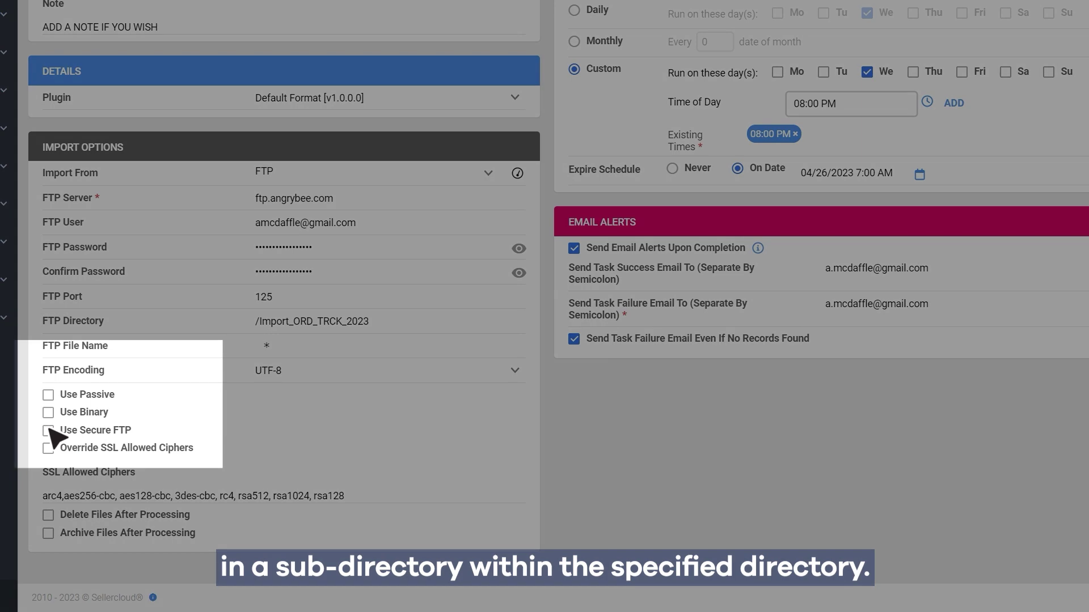
pyautogui.click(49, 431)
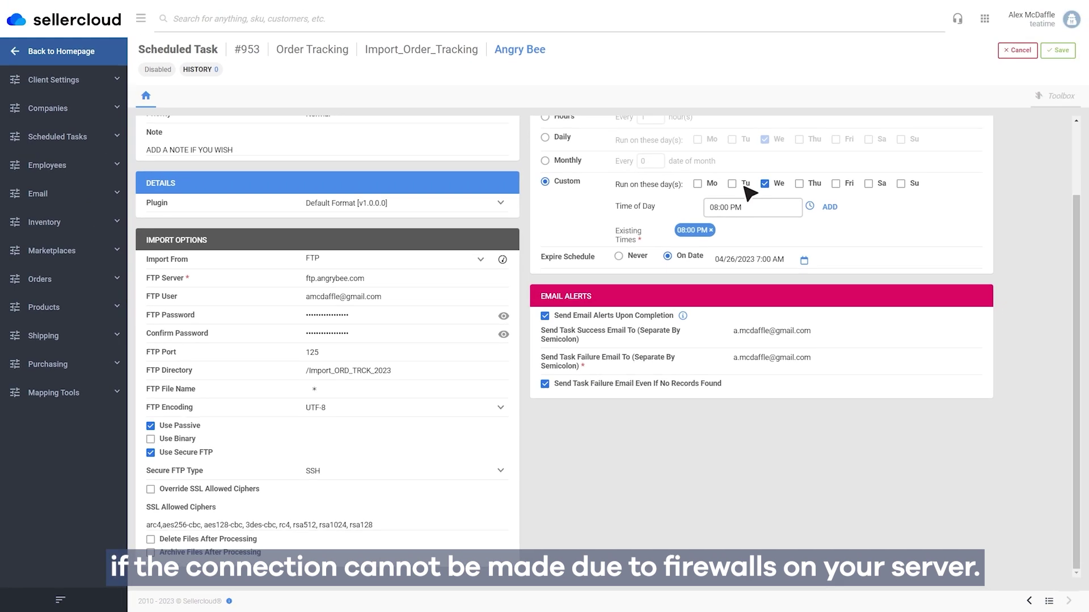
pyautogui.click(1067, 56)
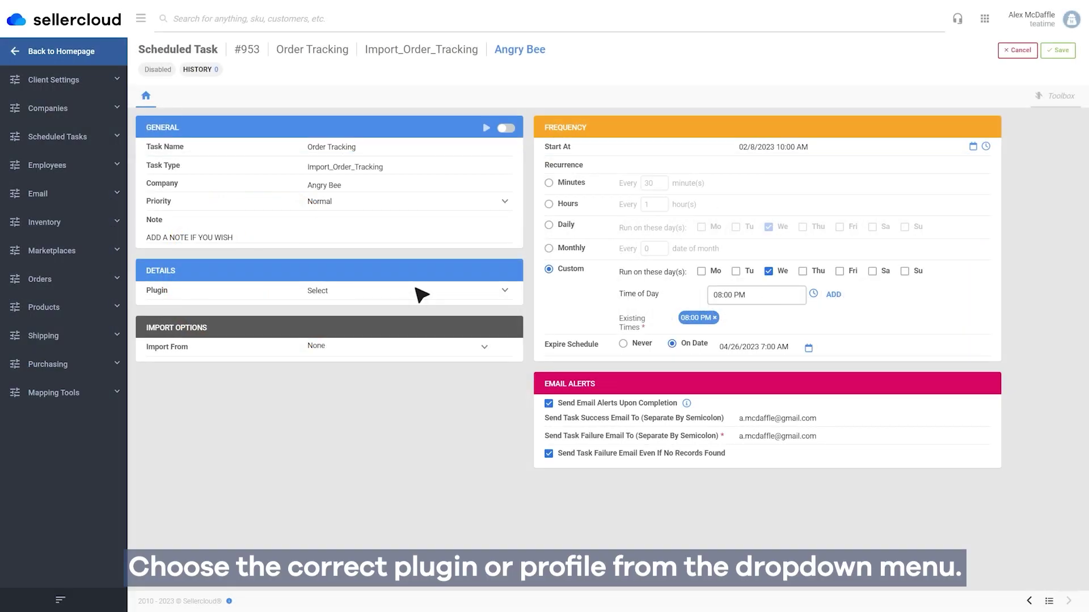
# Choose the Default Format [v1.0.0.0] plugin for the Order Tracking task and set it to import from HTTP.
pyautogui.click(420, 292)
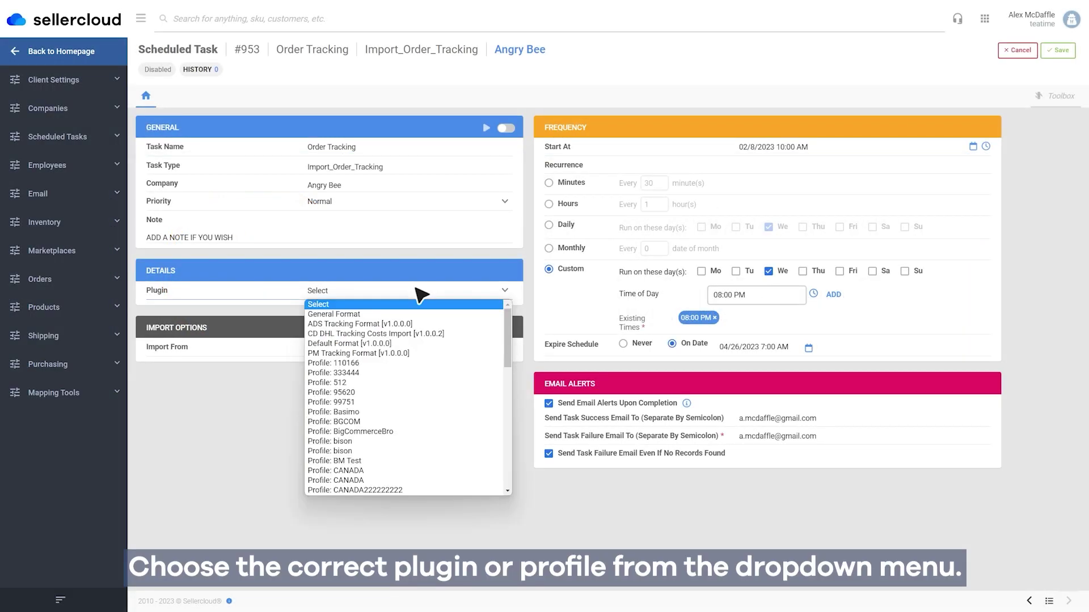
pyautogui.click(437, 348)
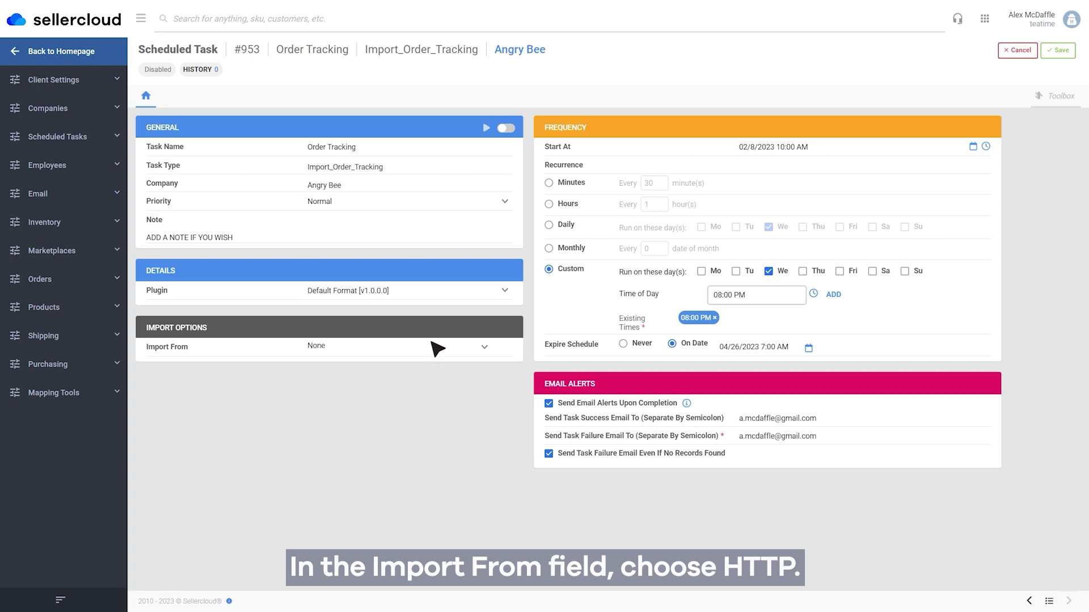
pyautogui.click(438, 348)
pyautogui.click(440, 391)
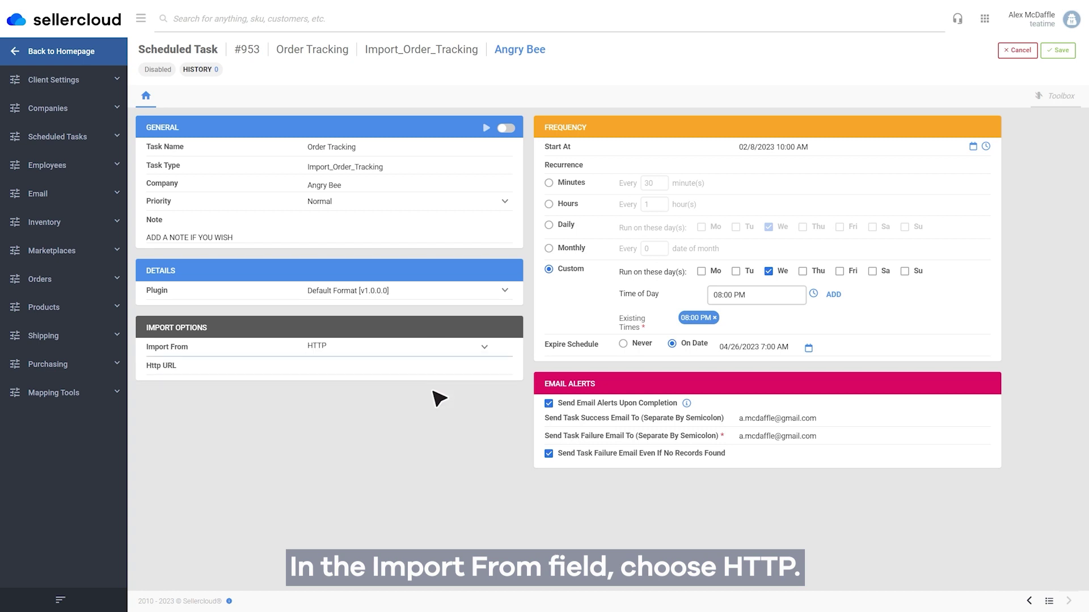
pyautogui.click(390, 369)
pyautogui.write('http://angrybee.com/folder-001')
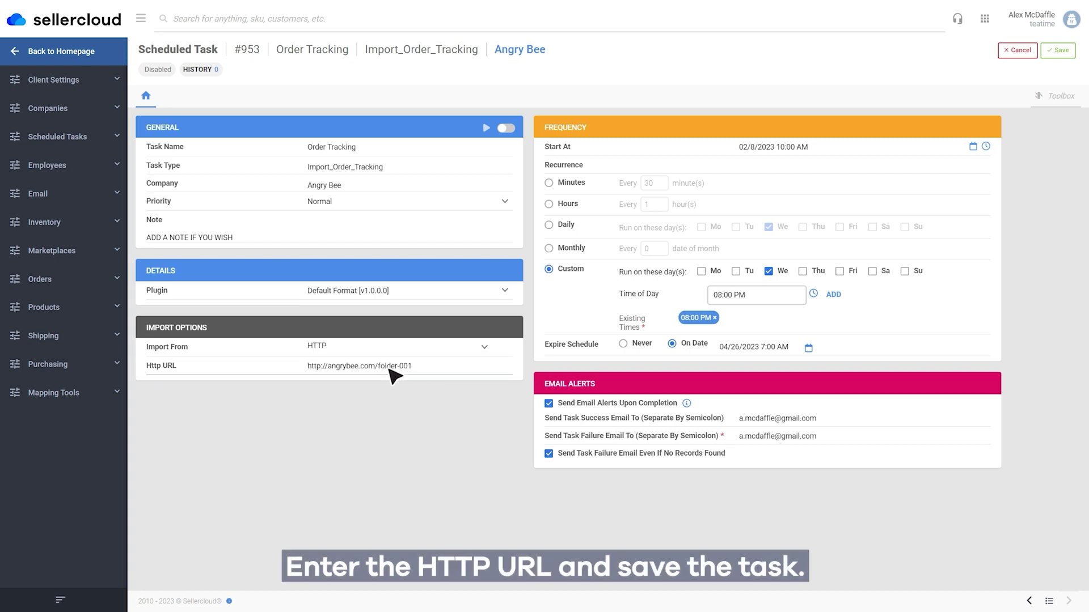
pyautogui.click(1060, 53)
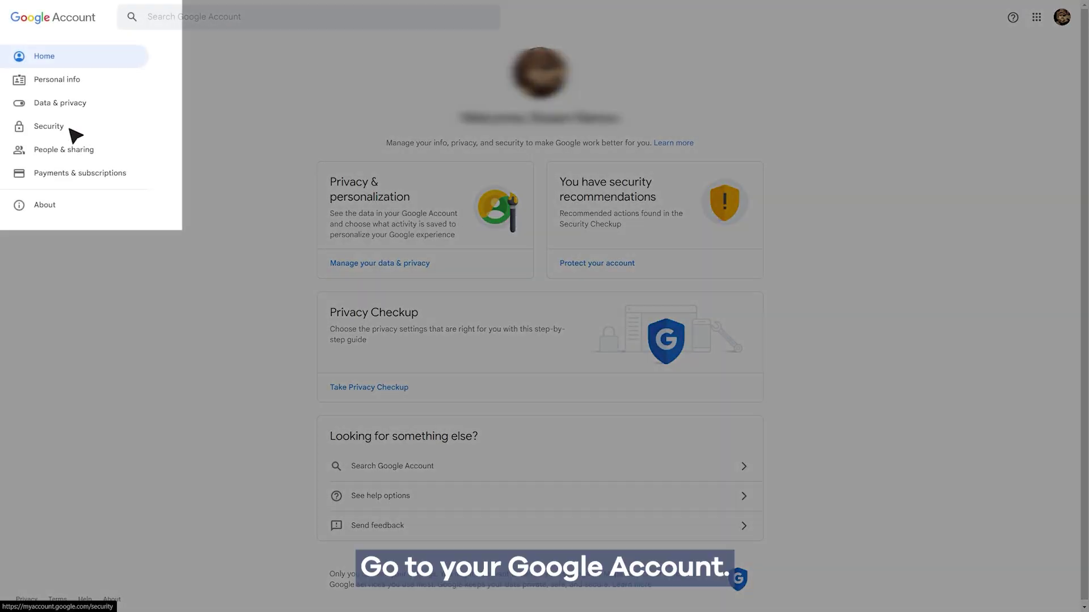
# In Google Account, open the App passwords security setting and enter the account password to verify identity.
pyautogui.click(70, 129)
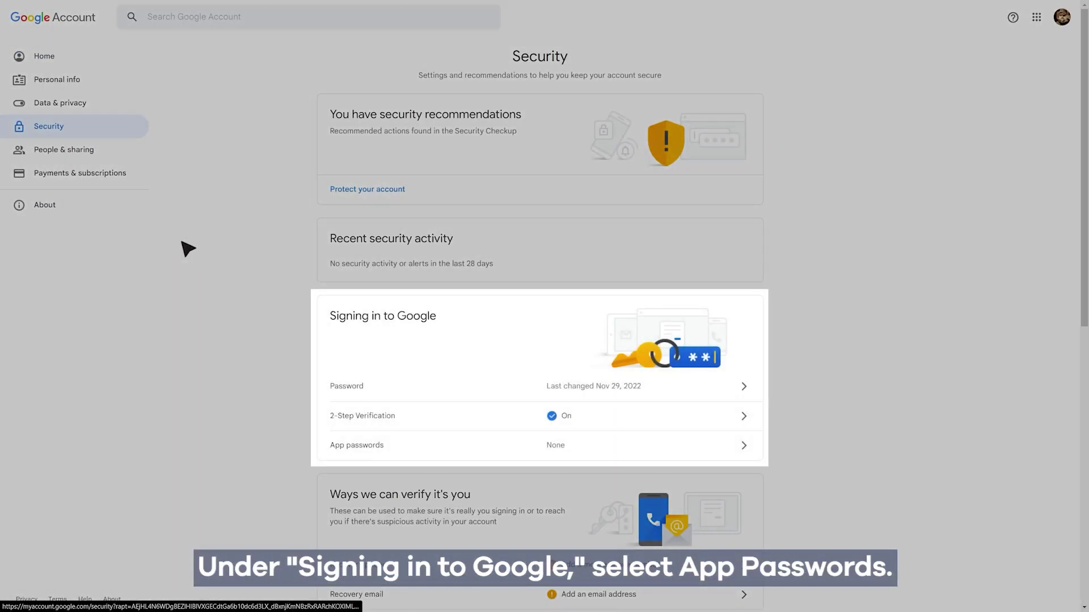
pyautogui.click(387, 446)
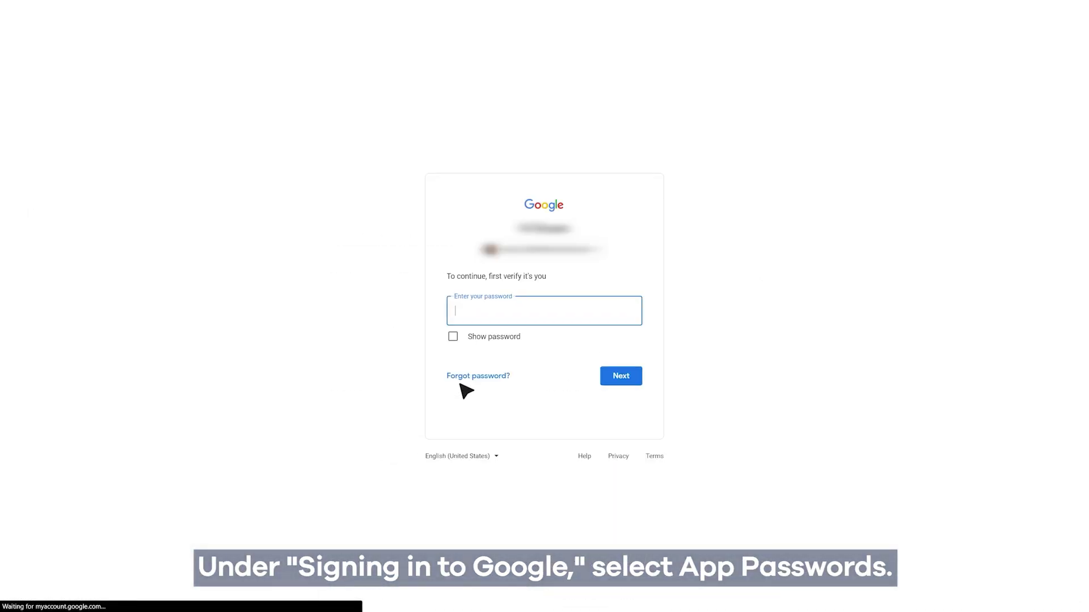
pyautogui.write('••••••••••••••')
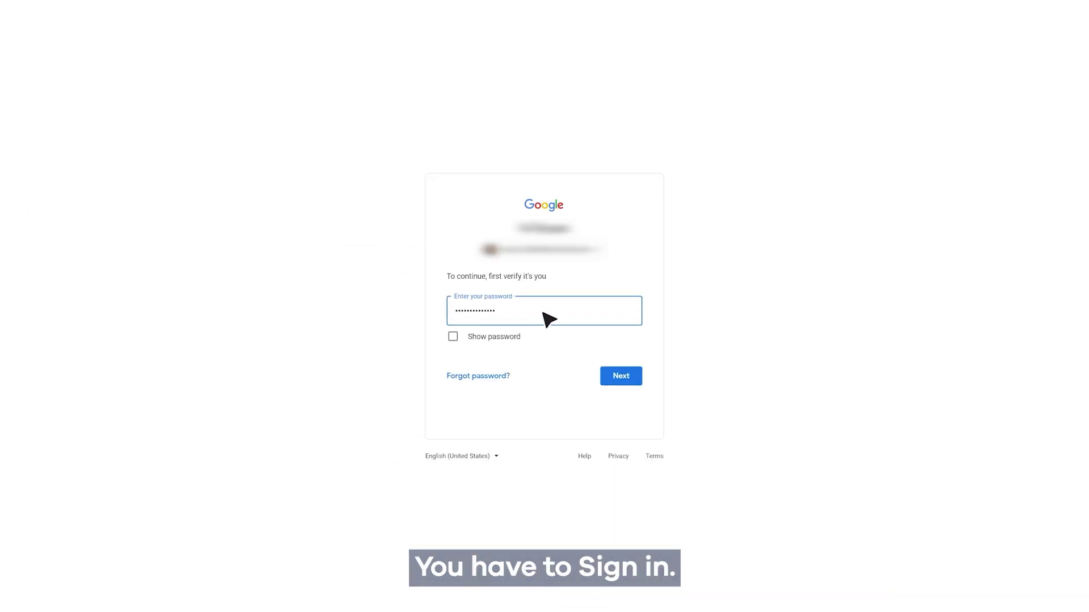
pyautogui.press('Return')
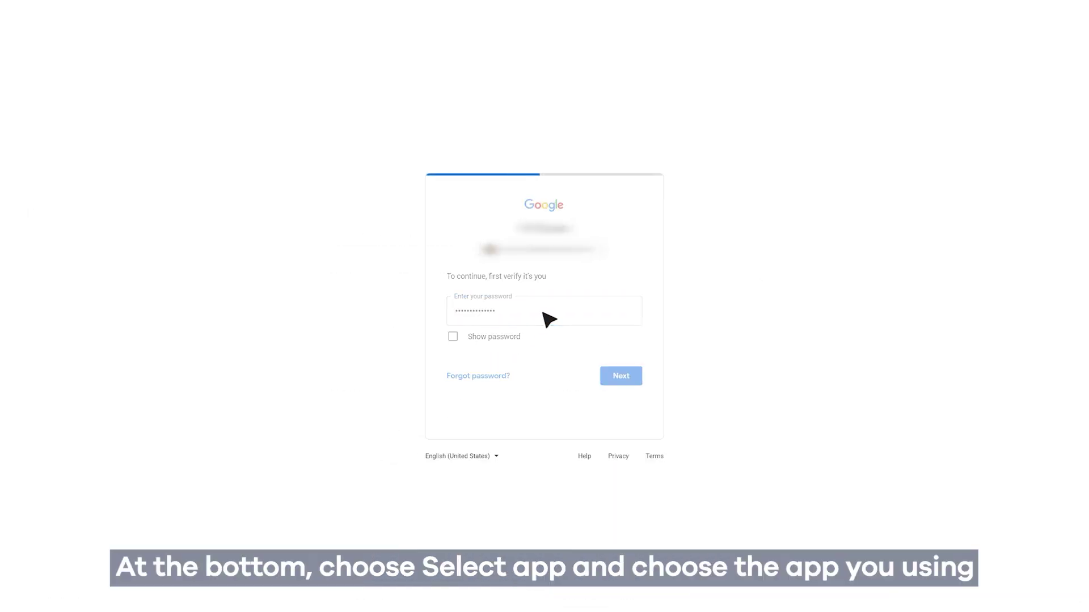
# Generate an app password for a custom app named Sellercloud.
pyautogui.click(464, 181)
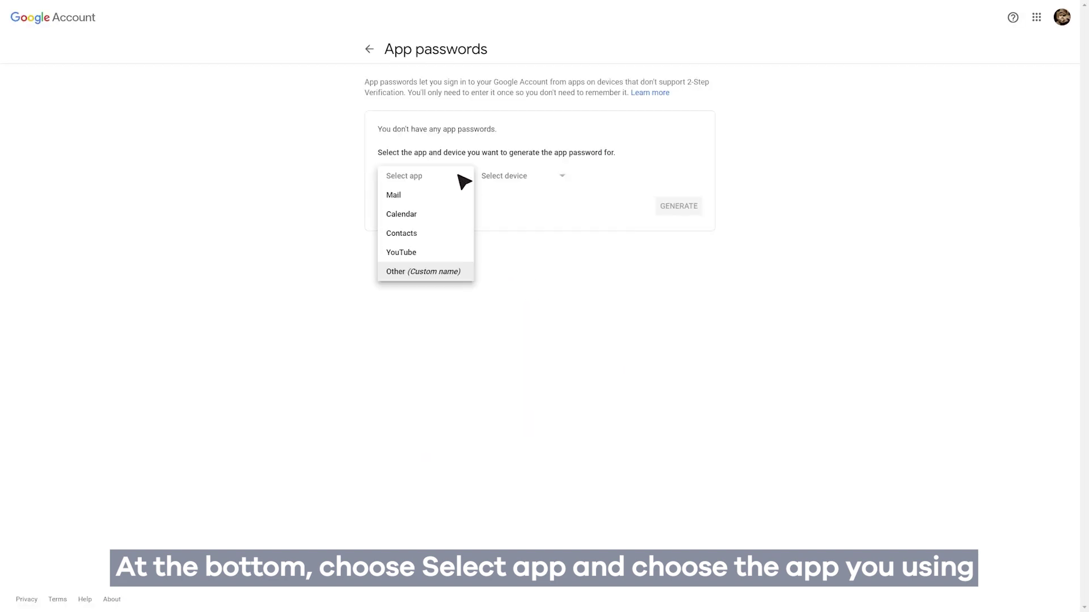
pyautogui.click(454, 273)
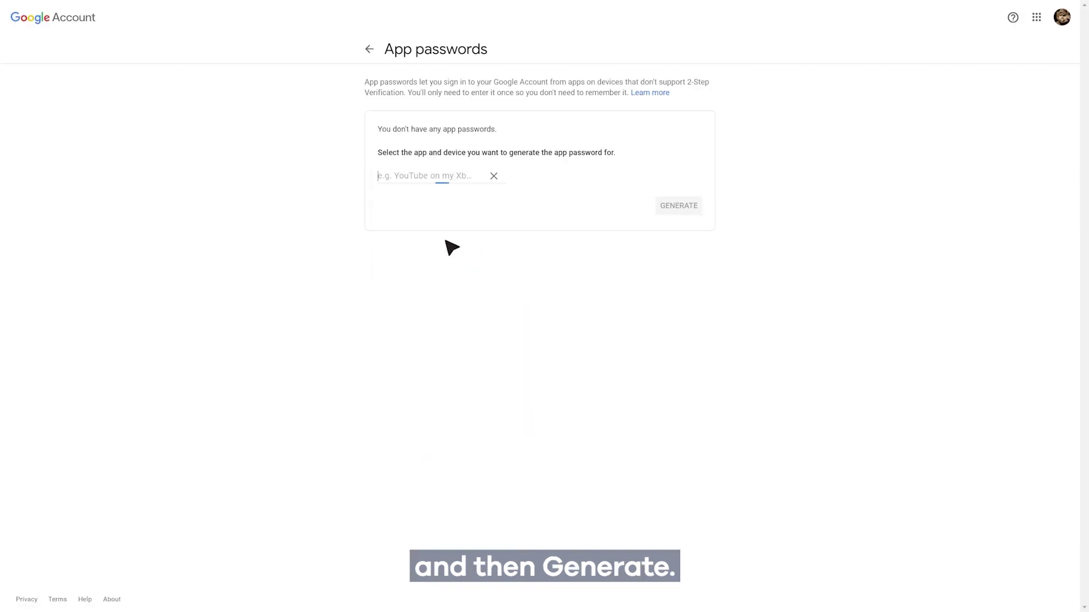
pyautogui.click(447, 180)
pyautogui.write('Selle')
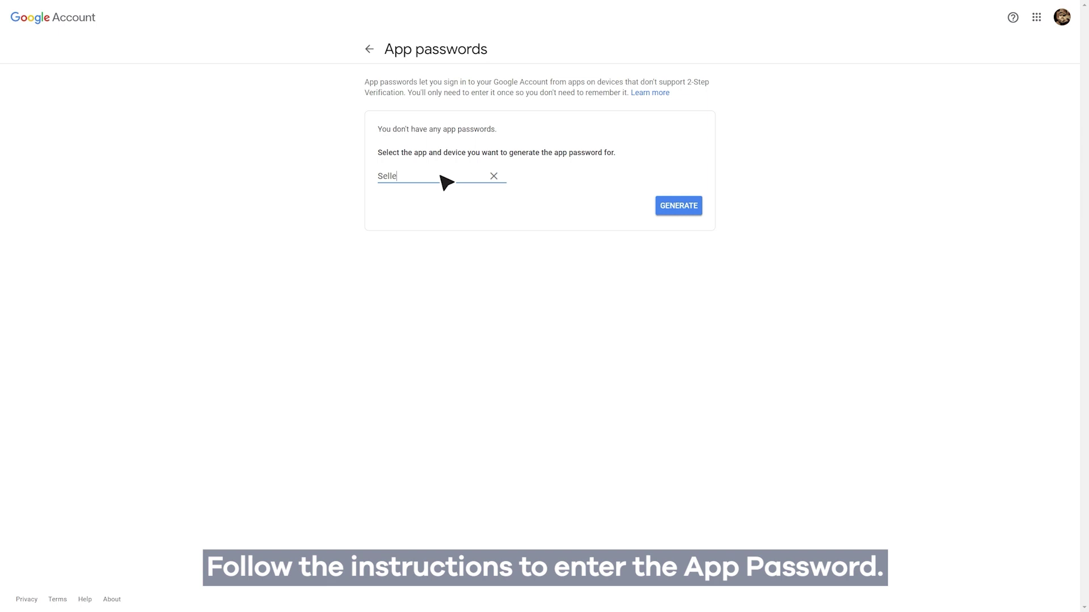
pyautogui.write('rclou')
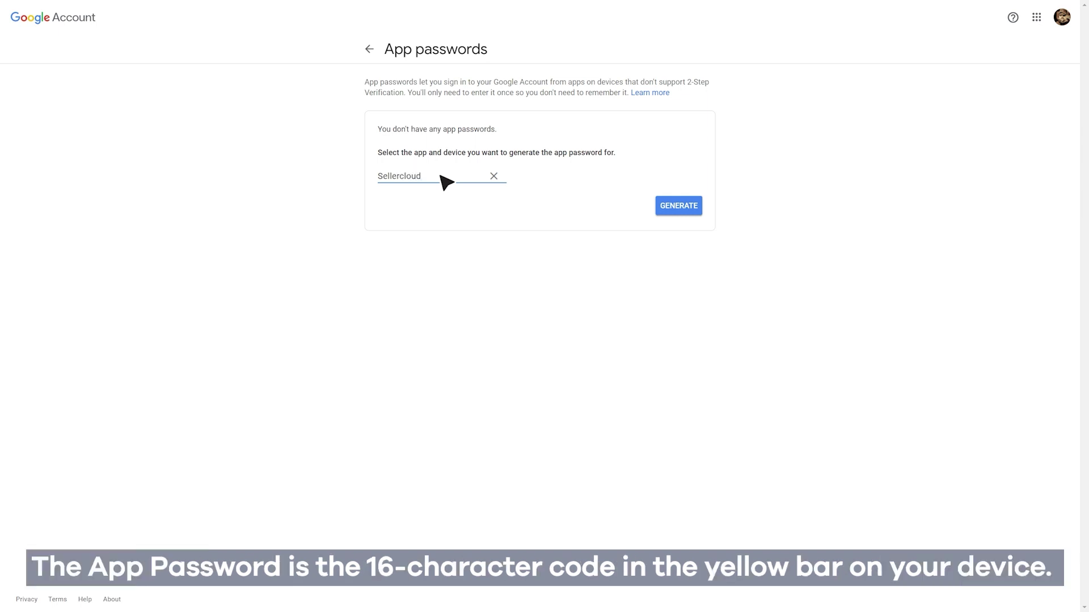
pyautogui.write('d')
pyautogui.click(686, 210)
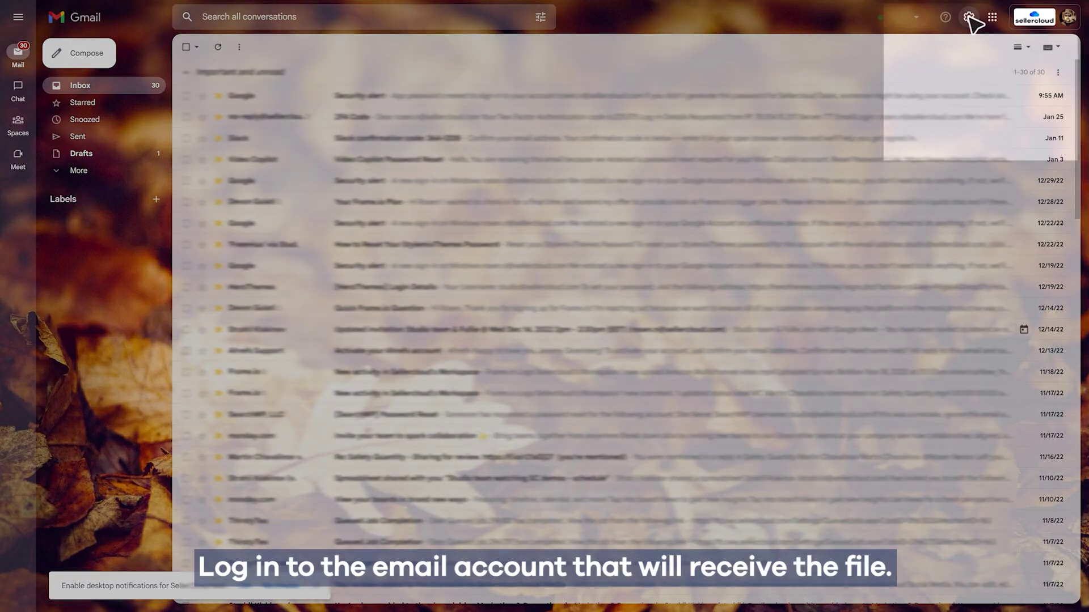
# In Gmail, open the Forwarding and POP/IMAP settings and enable IMAP access.
pyautogui.click(968, 18)
pyautogui.click(998, 71)
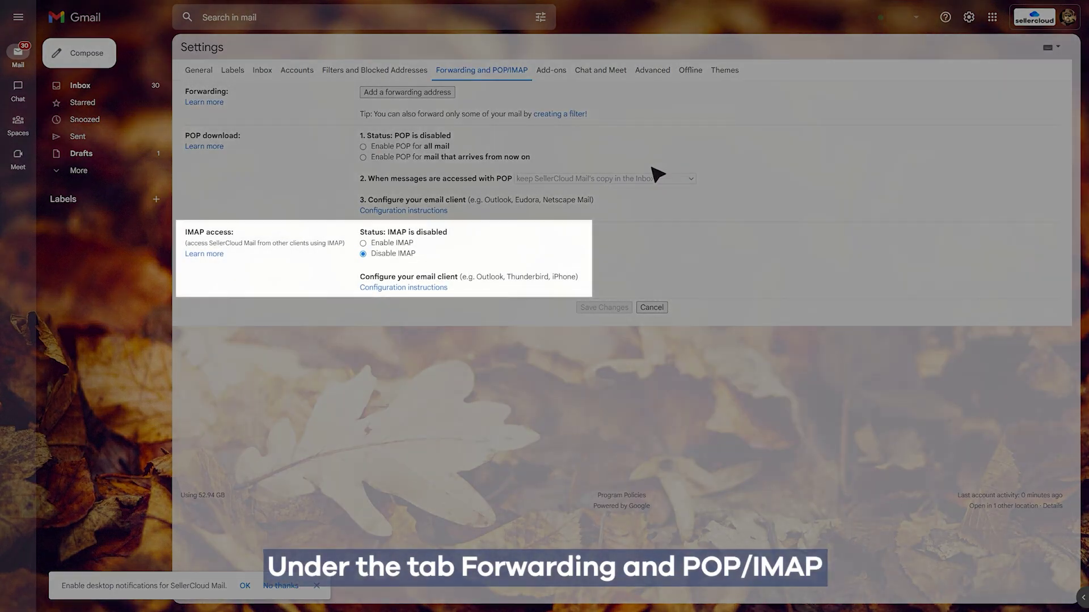
pyautogui.click(363, 243)
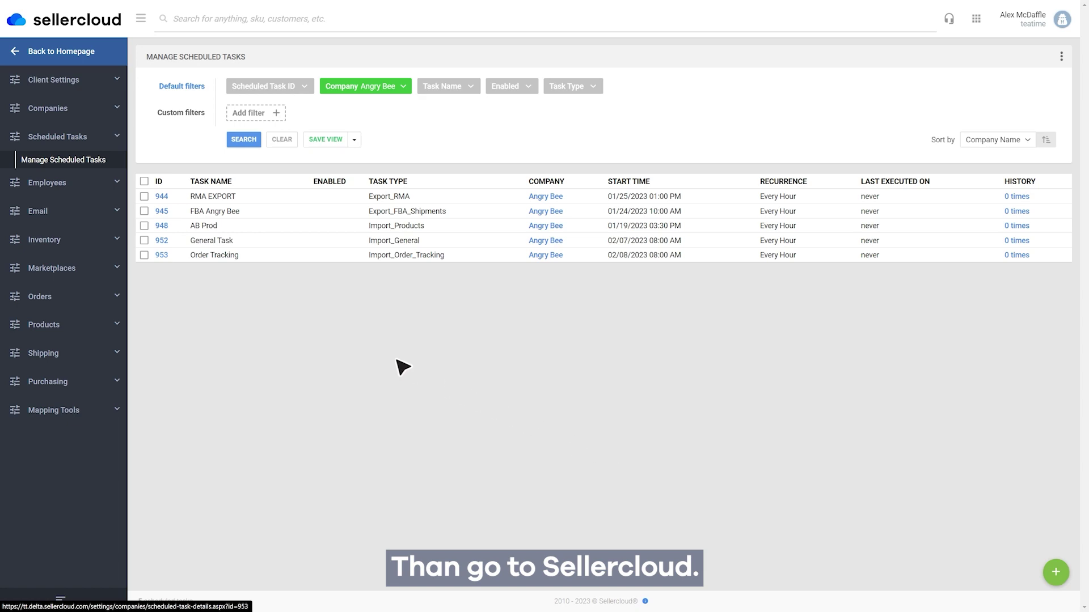
# In Sellercloud, open the Order Tracking task, keep the Default Format [v1.0.0.0] plugin and set the import source to Email.
pyautogui.click(162, 255)
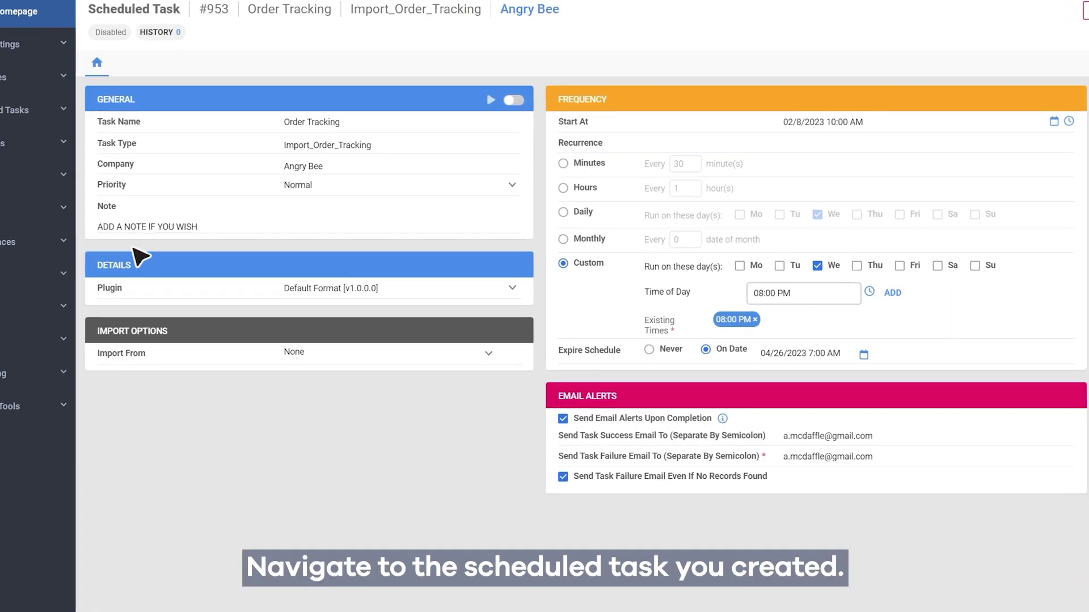
pyautogui.click(460, 288)
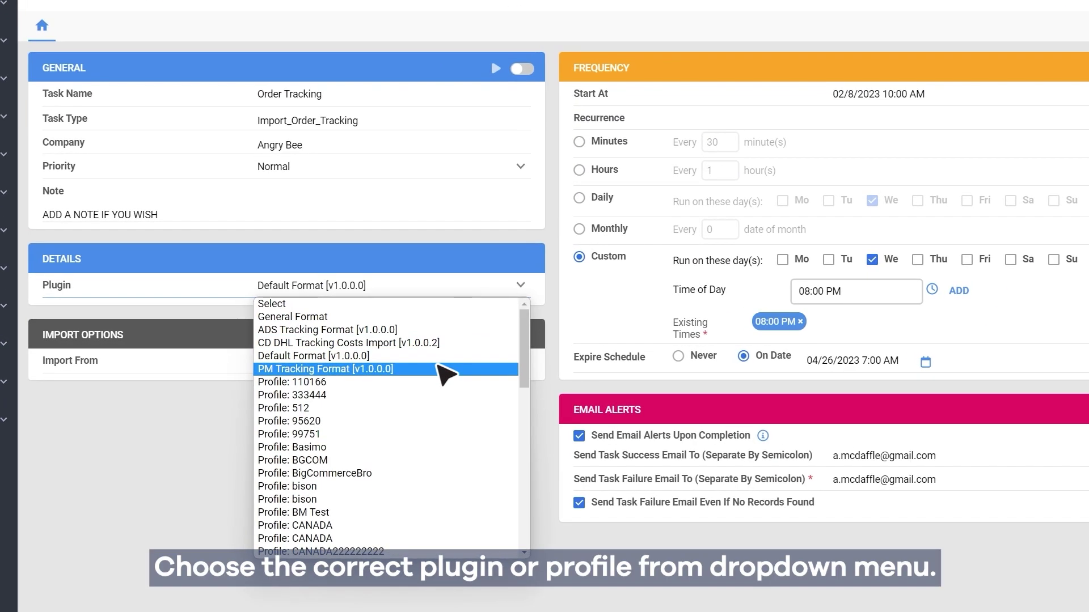
pyautogui.click(482, 355)
pyautogui.click(491, 360)
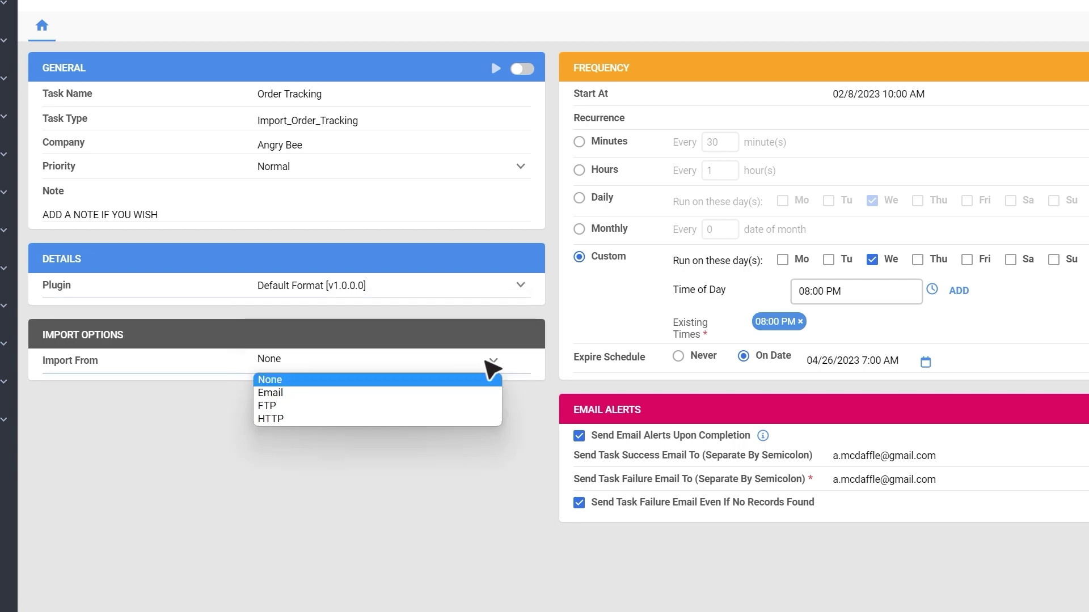
pyautogui.click(443, 393)
# Configure email server mail.gmail.com, port 125, the sender email, subject Order Tracking Load and attachment Daily Tracking, with IMAP and SSL connection enabled.
pyautogui.scroll(-1, 432, 393)
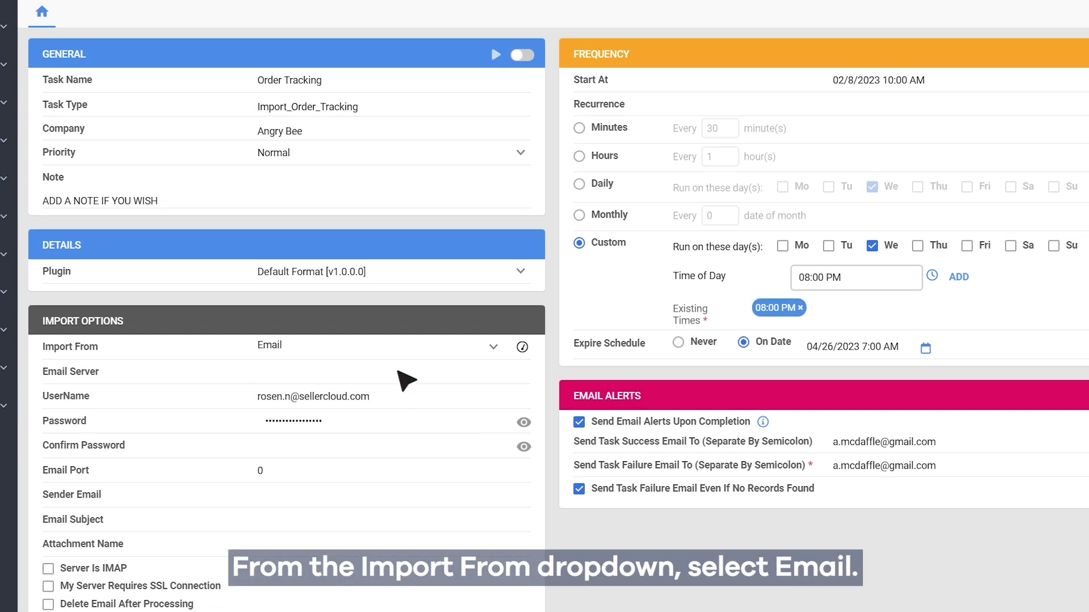
pyautogui.scroll(-1, 383, 341)
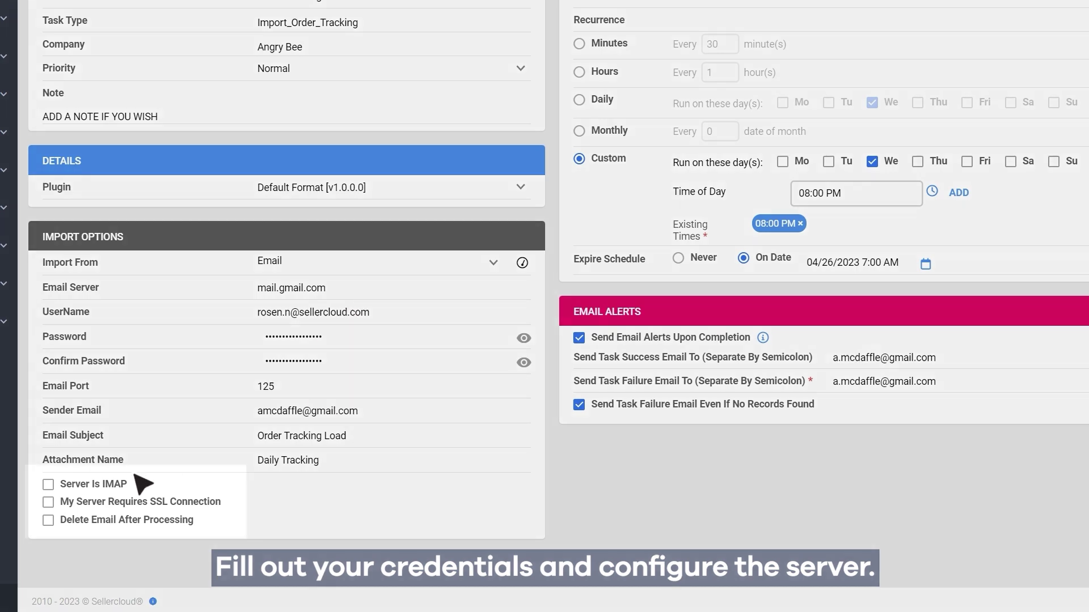
pyautogui.click(48, 485)
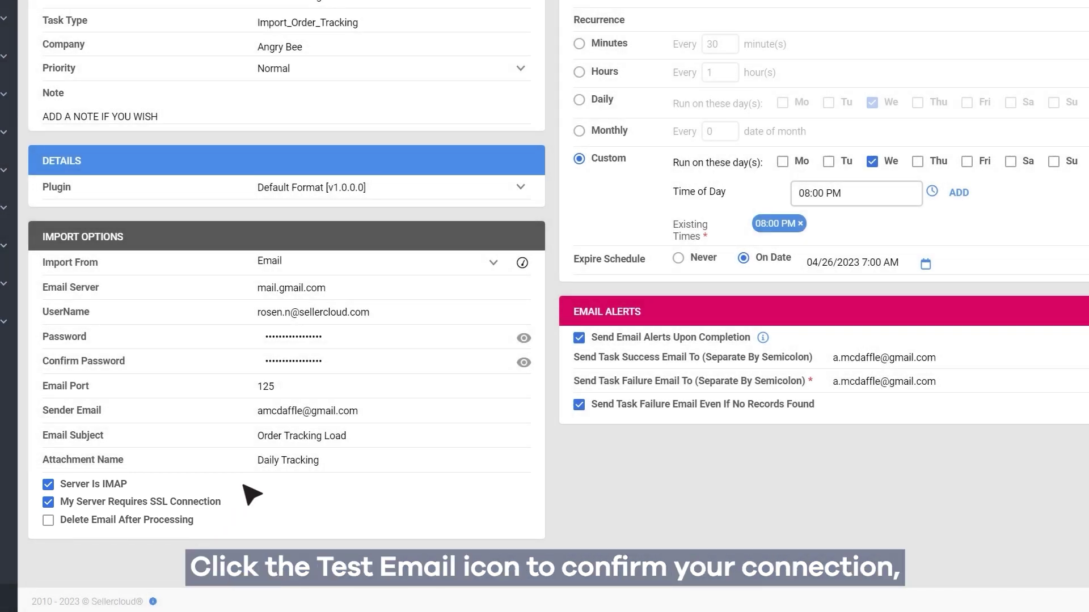
# Test the email server connection and save the scheduled task.
pyautogui.click(522, 263)
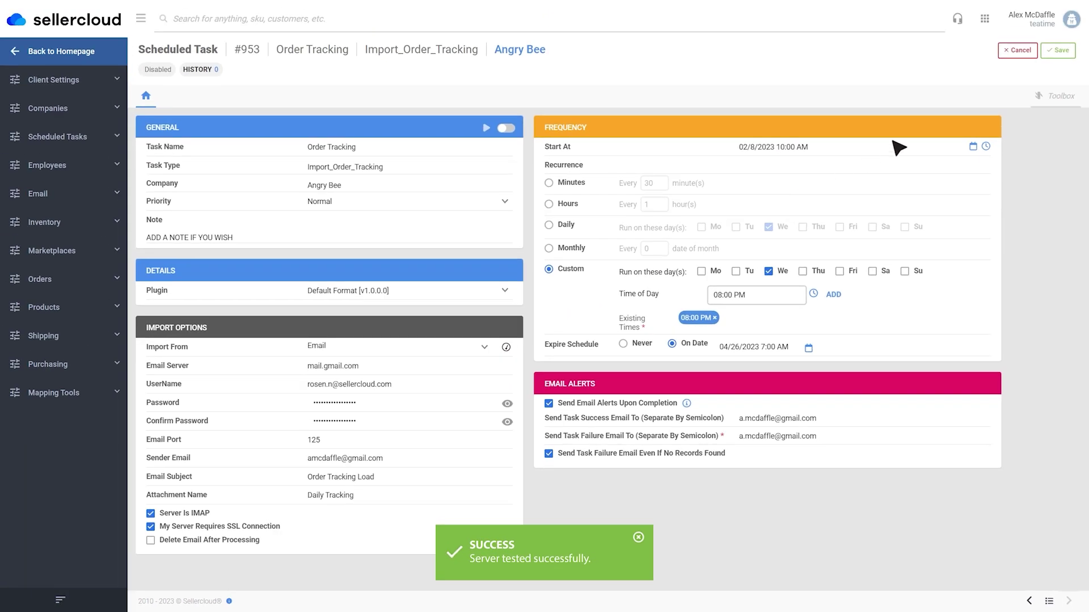
pyautogui.click(1059, 52)
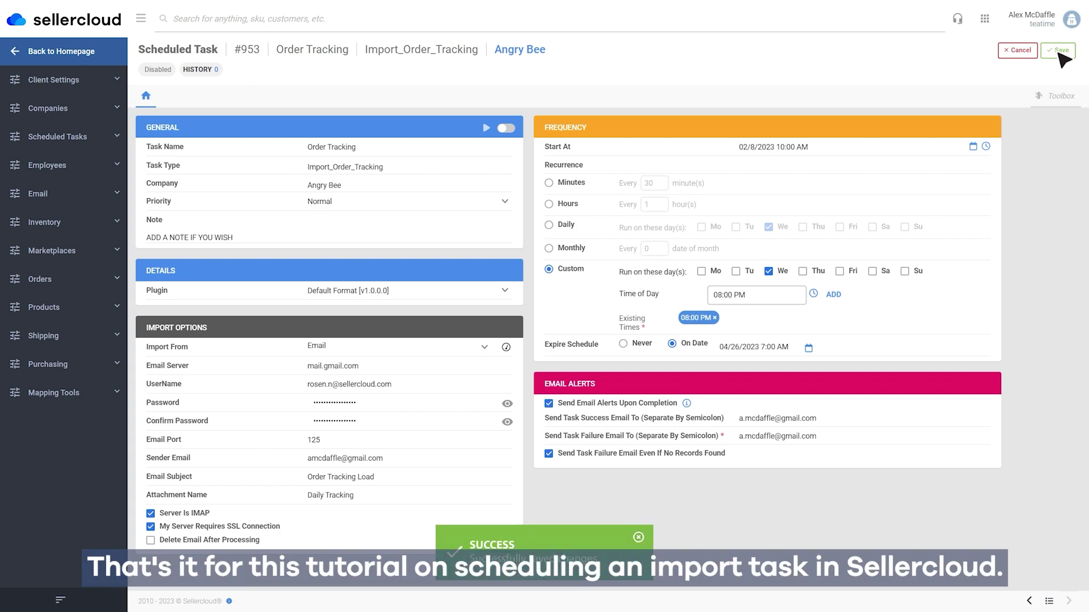